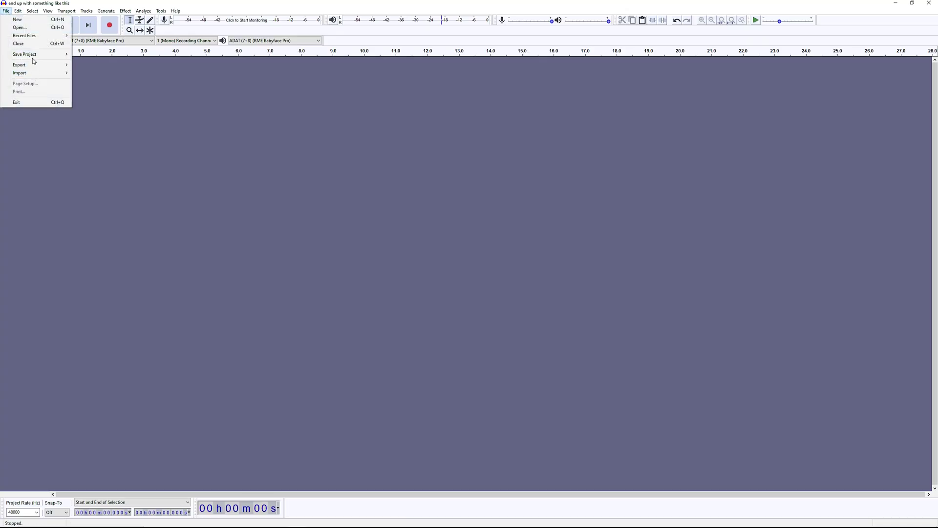
Choose File > Import > Audio to browse the Audacity Deeper Voice folder
mouse_move(51, 72)
click(86, 72)
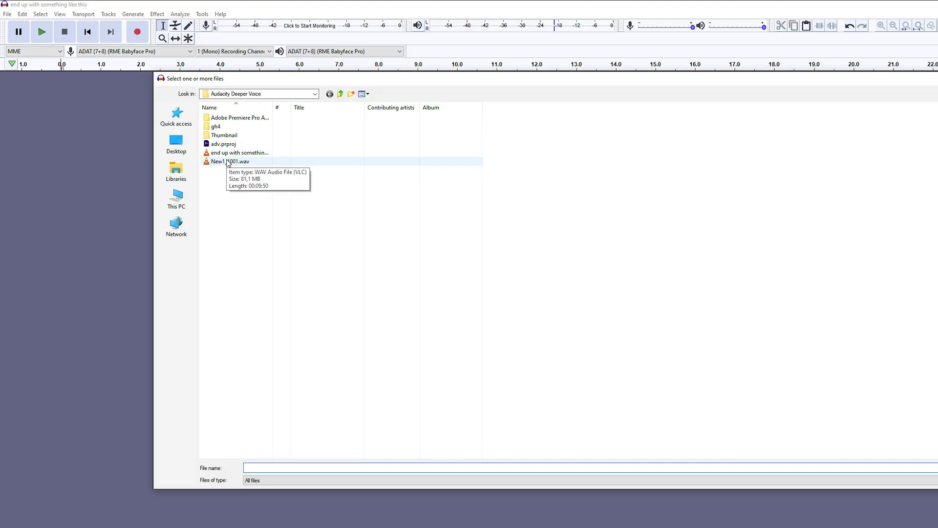
Import 'end up with something like this.wav', enlarge its track, and select the speech from 0.124–2.416 s
double_click(459, 311)
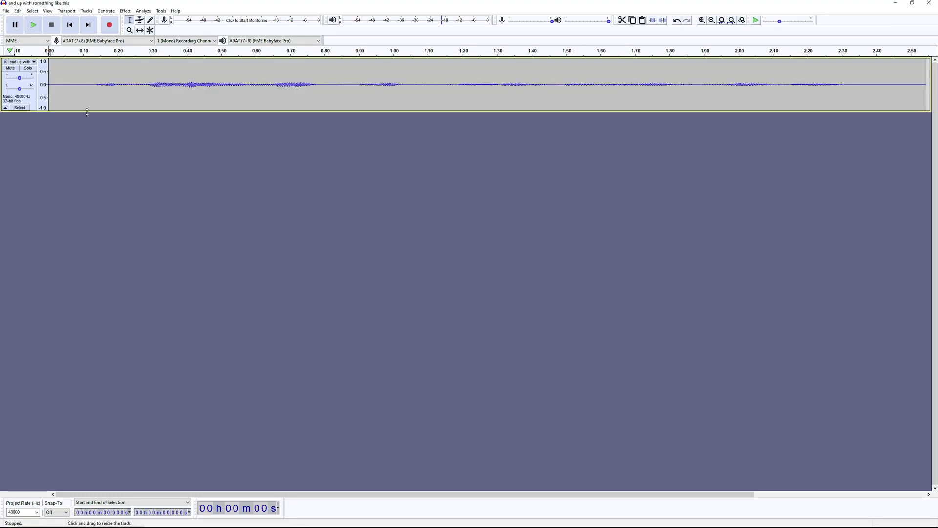
drag(88, 112, 88, 363)
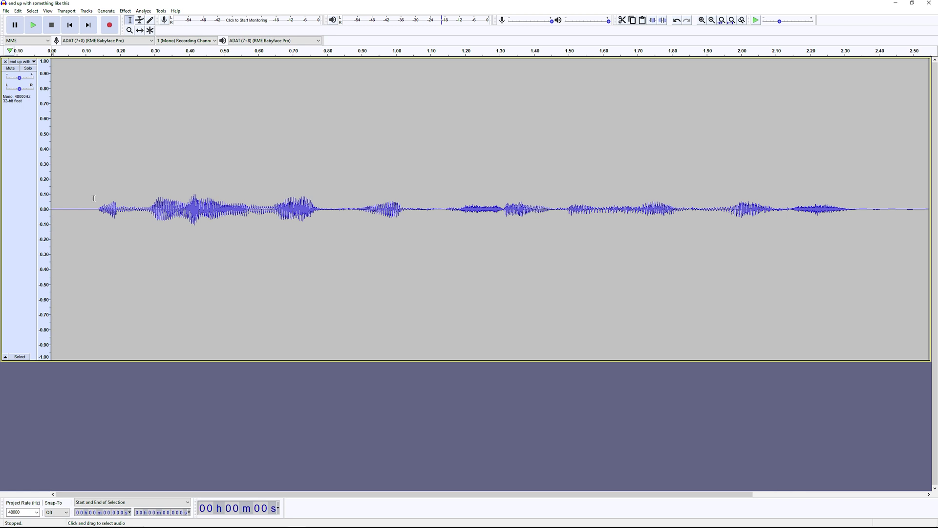
drag(93, 198, 884, 280)
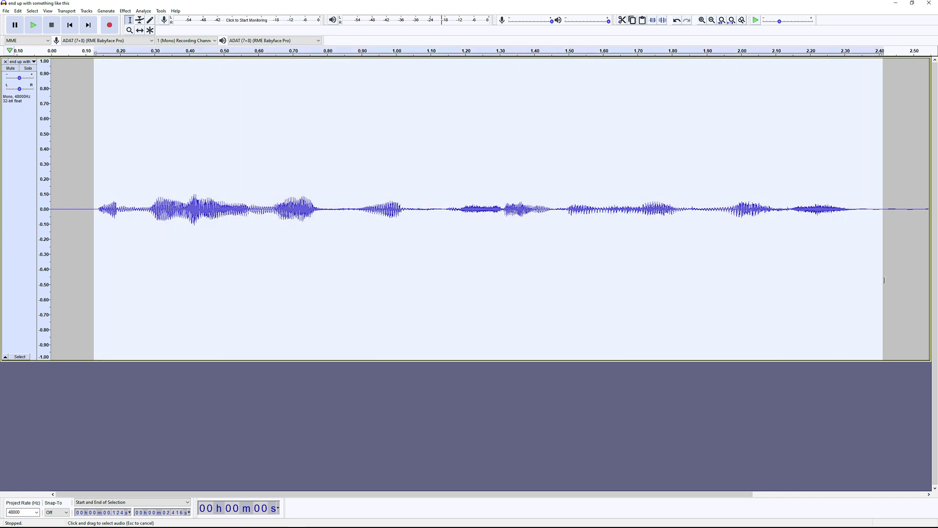
click(123, 11)
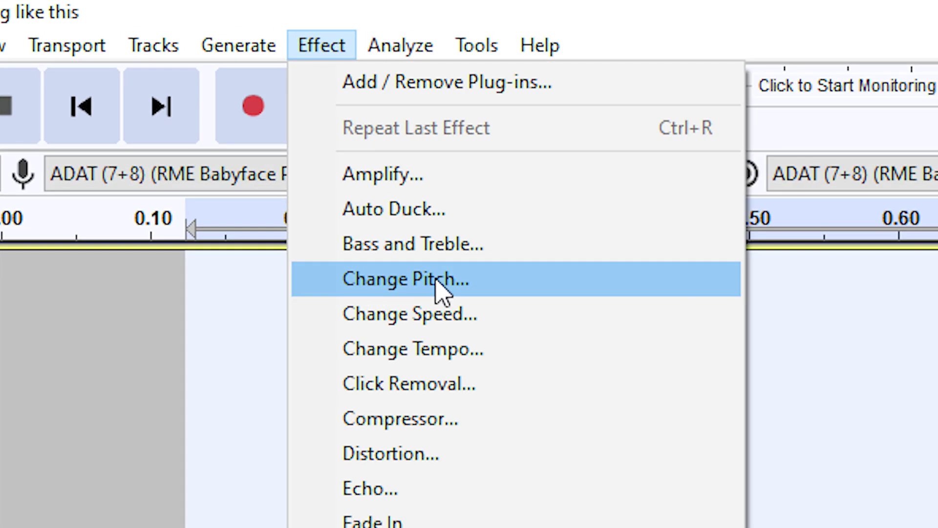
Audition Change Pitch drops from -15% to -66%, then apply -27% (F♯3 to C♯3)
click(152, 65)
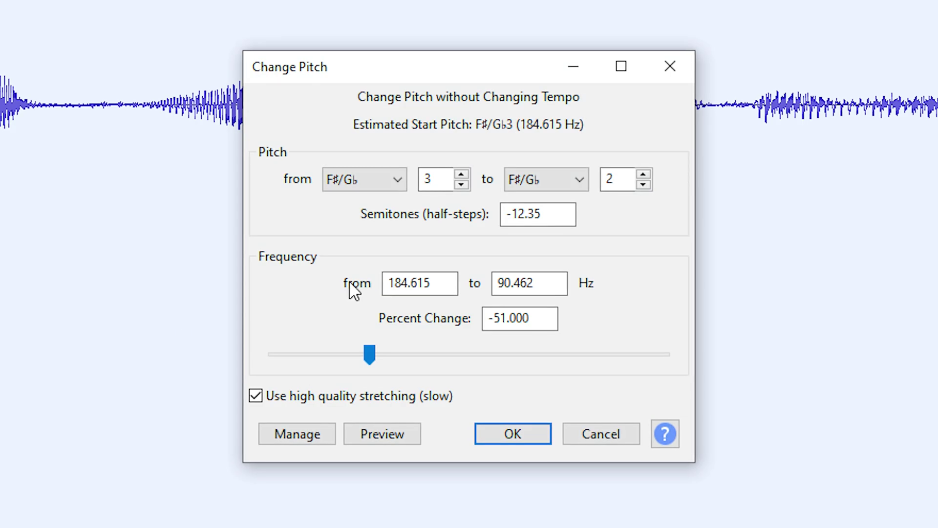
drag(369, 355, 402, 371)
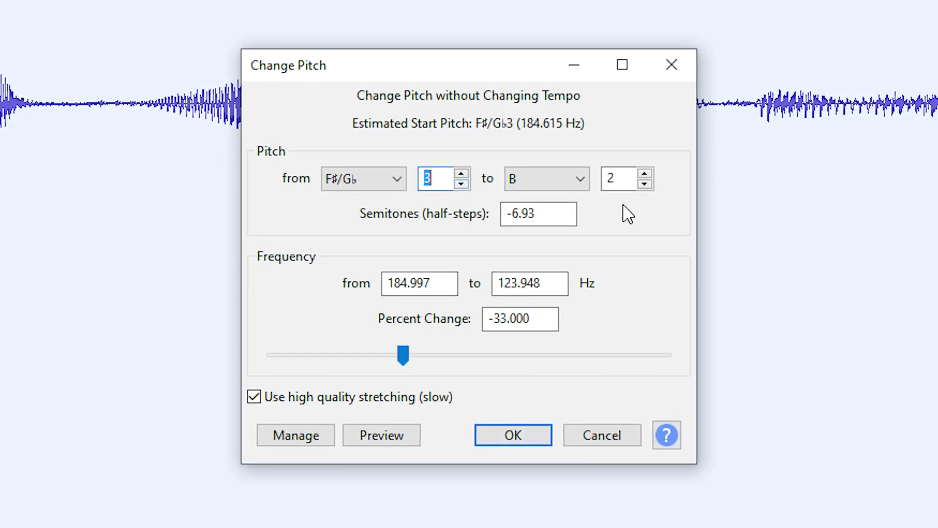
drag(403, 355, 392, 352)
click(406, 435)
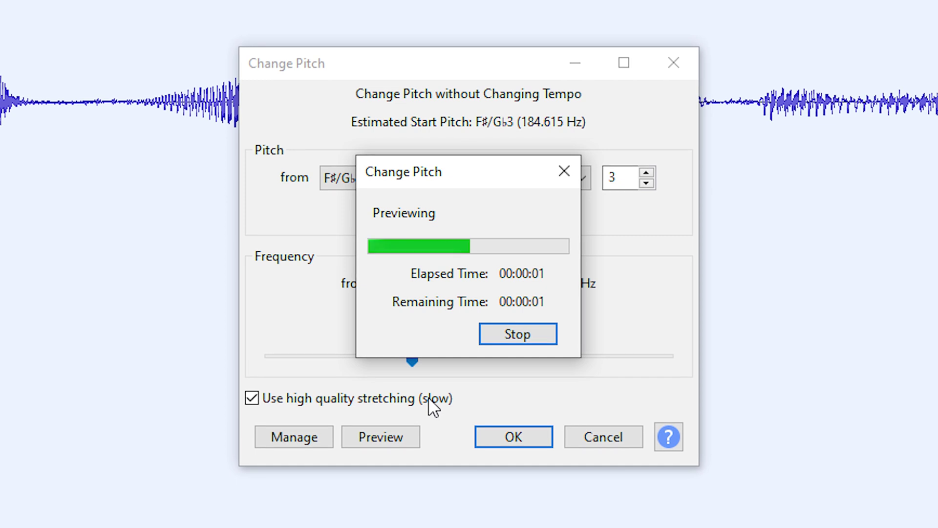
drag(410, 359, 338, 359)
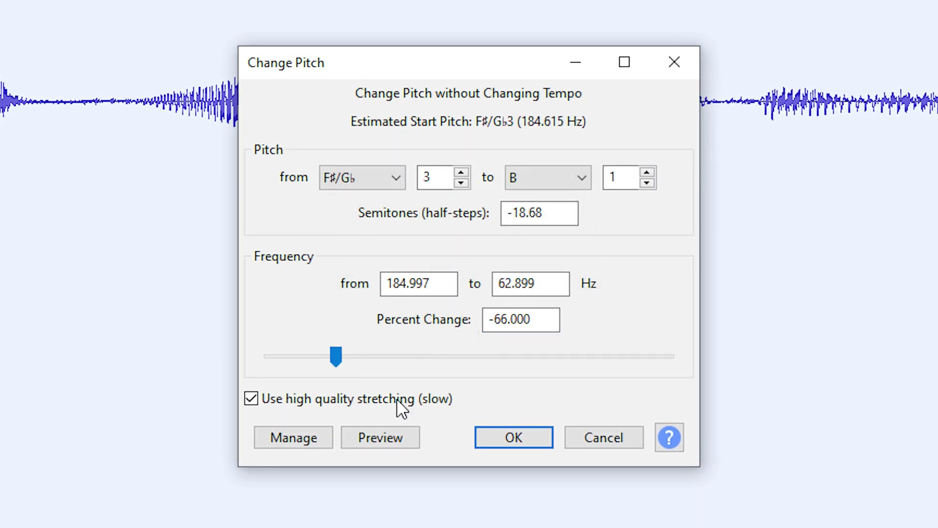
click(382, 445)
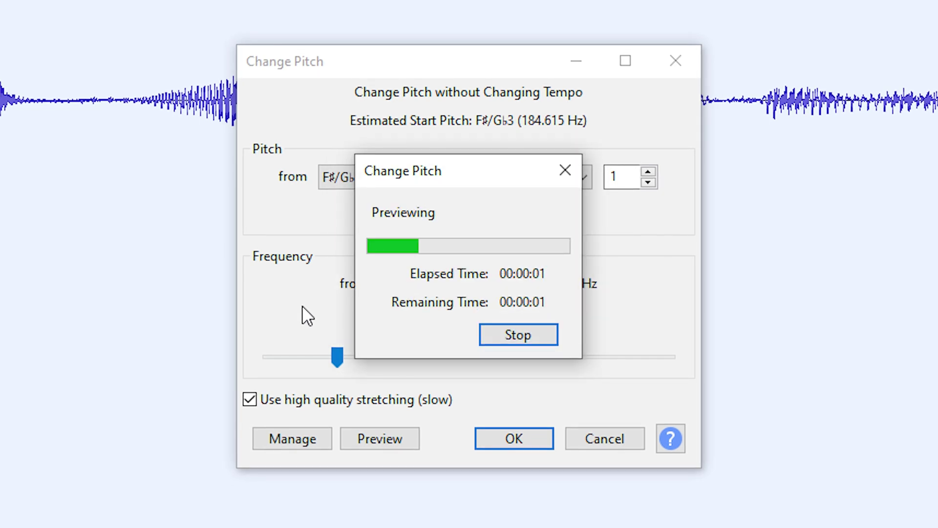
click(522, 339)
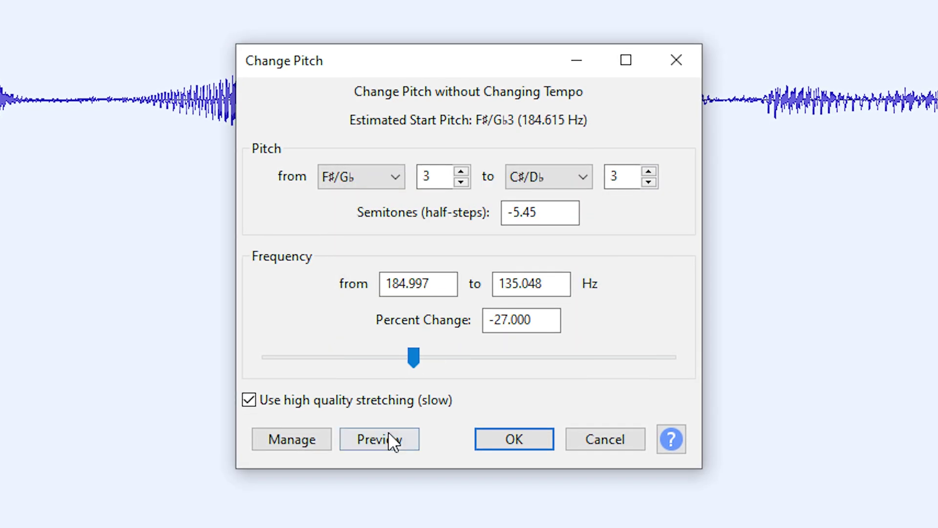
click(391, 426)
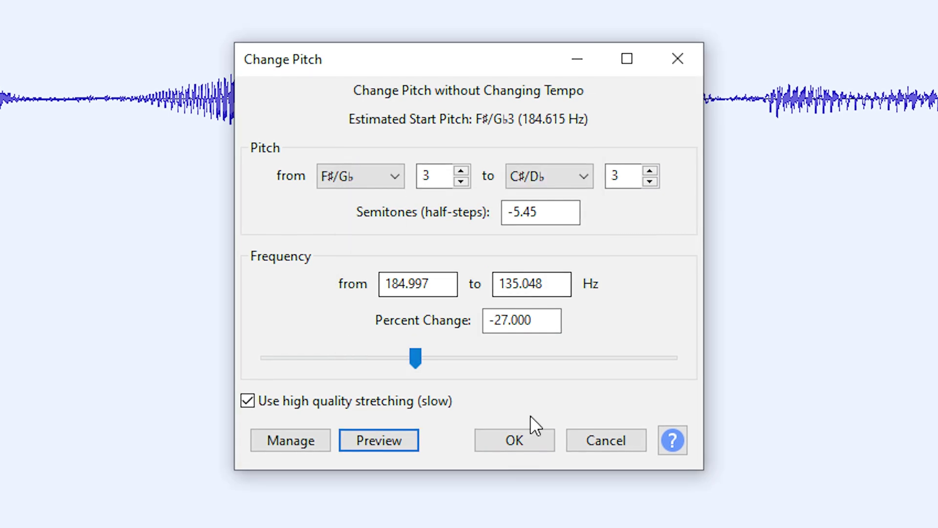
click(519, 441)
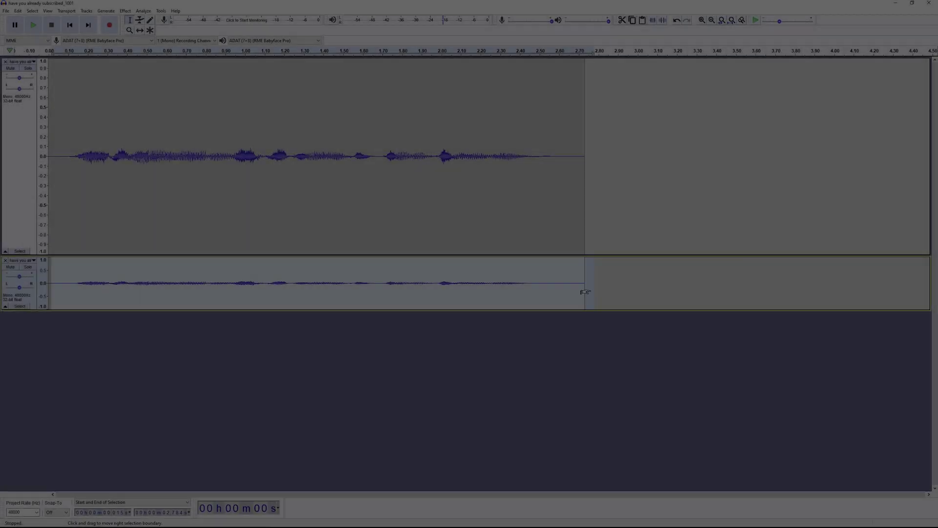
Pitch the second track down an octave, D7 to D6 (-50%), and play the result
click(125, 11)
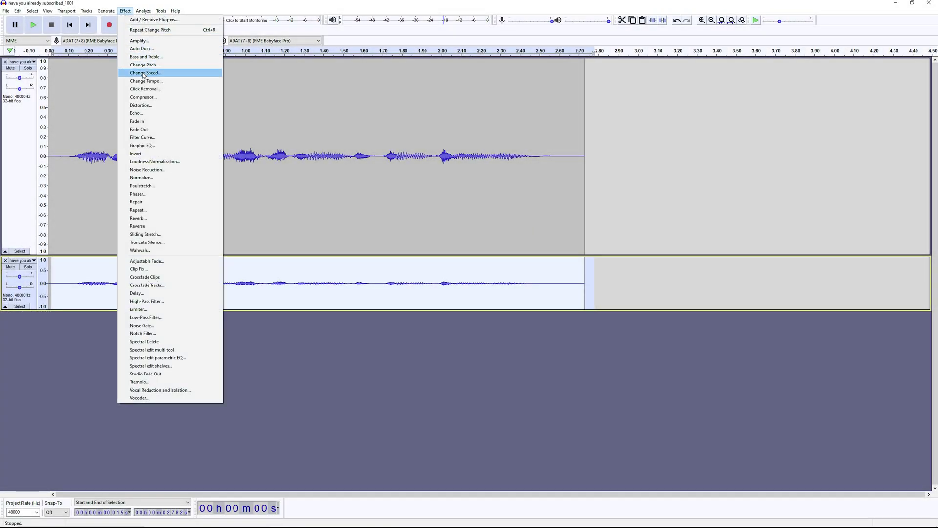
click(144, 65)
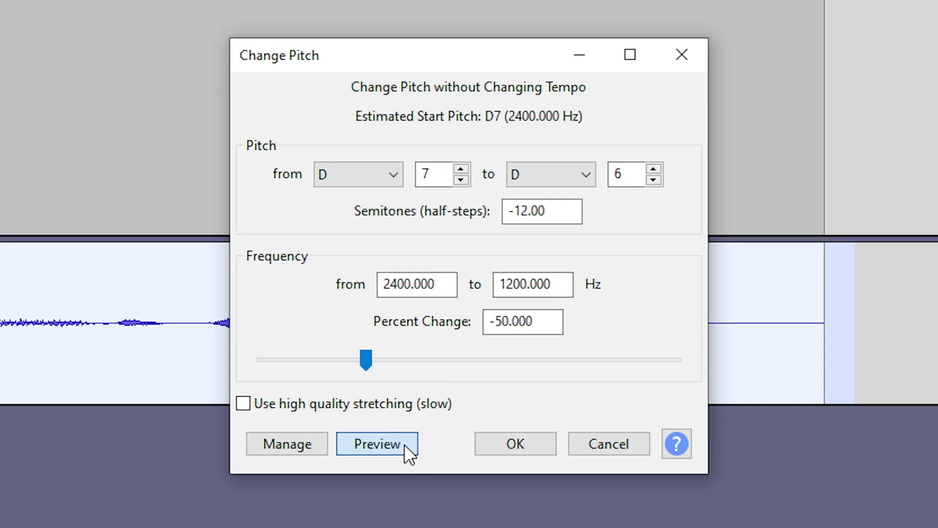
click(389, 447)
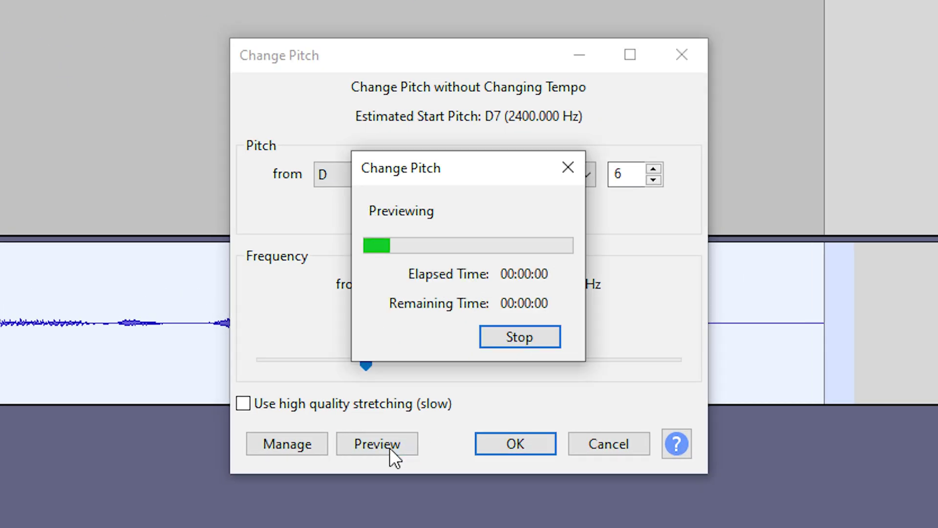
click(518, 337)
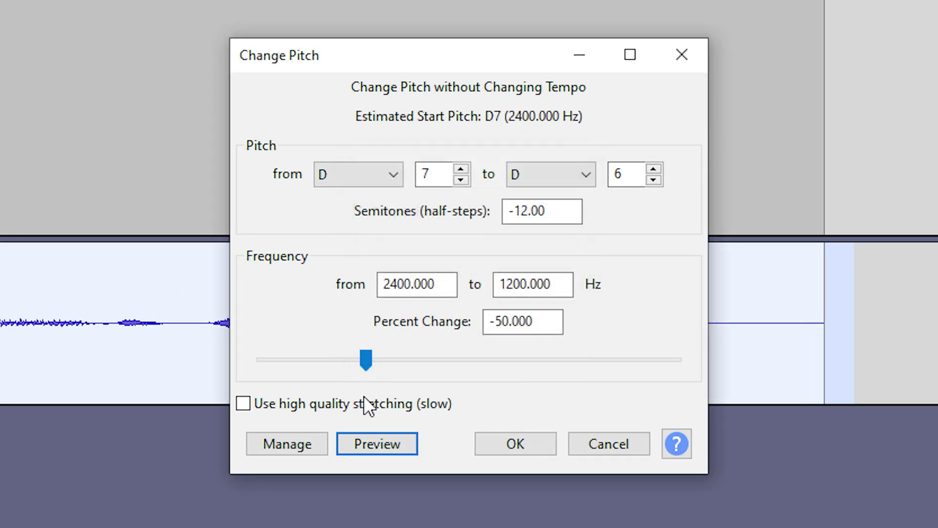
click(510, 444)
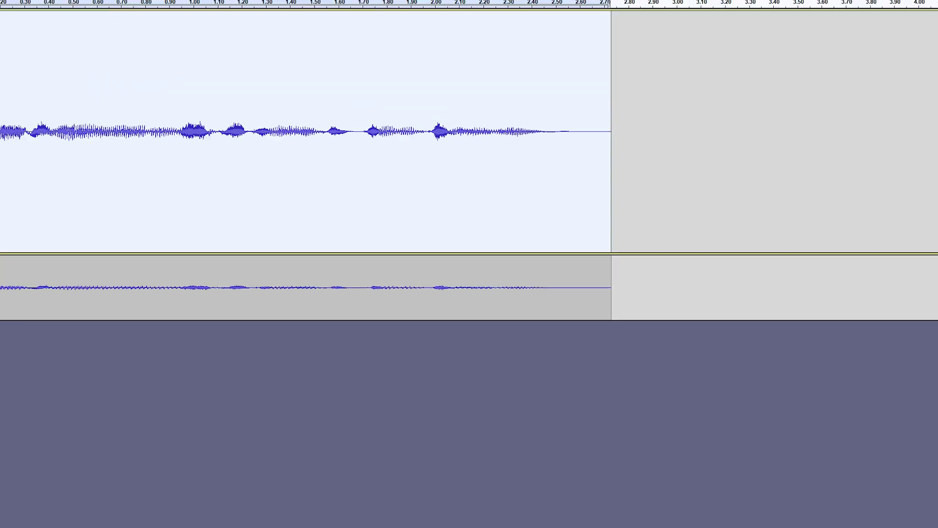
key(space)
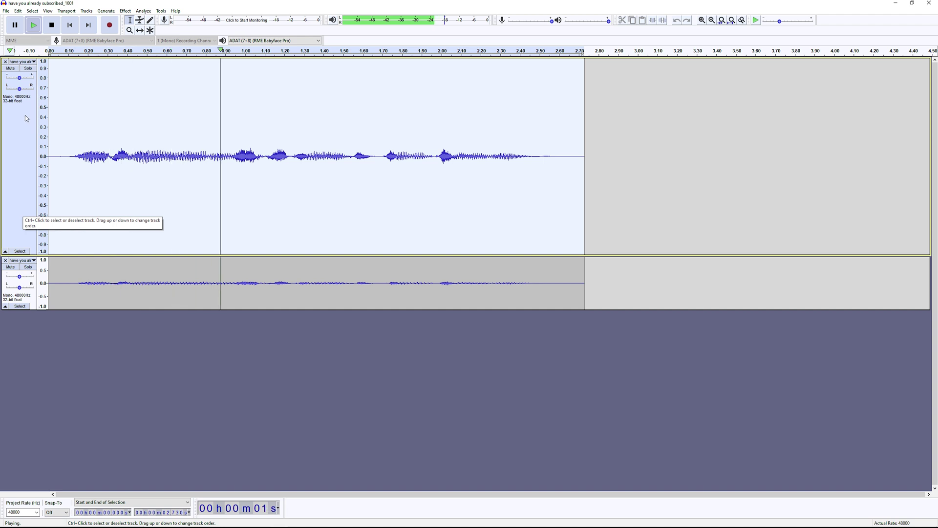
Replay from 0.099 s, raise the upper clip's gain, then select all audio in both tracks
key(space)
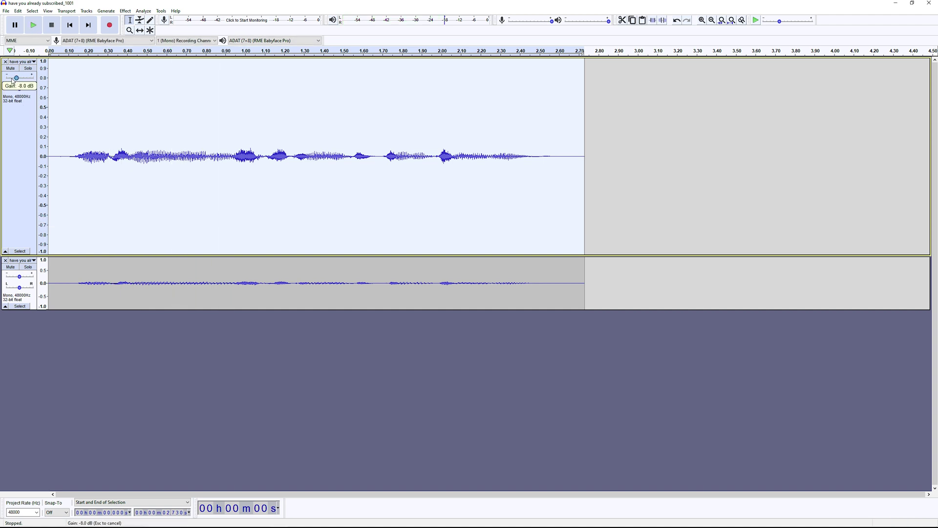
click(68, 106)
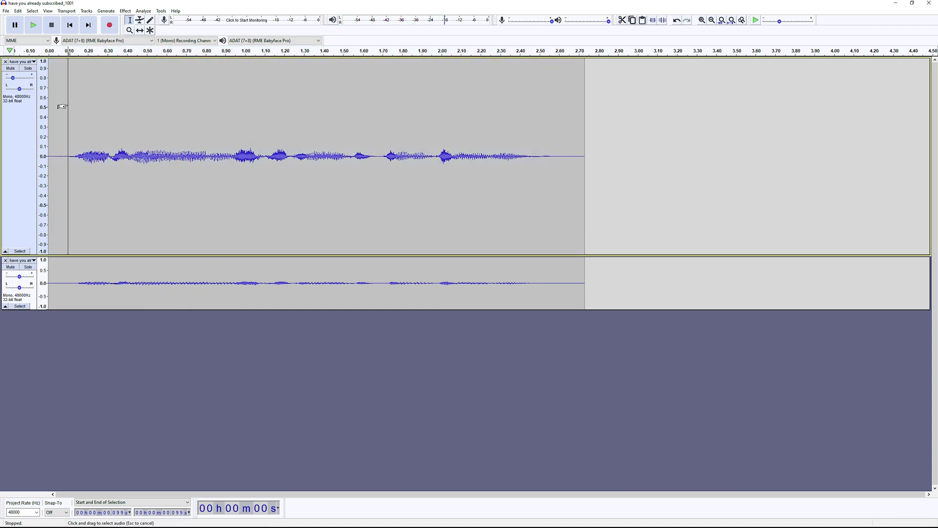
key(space)
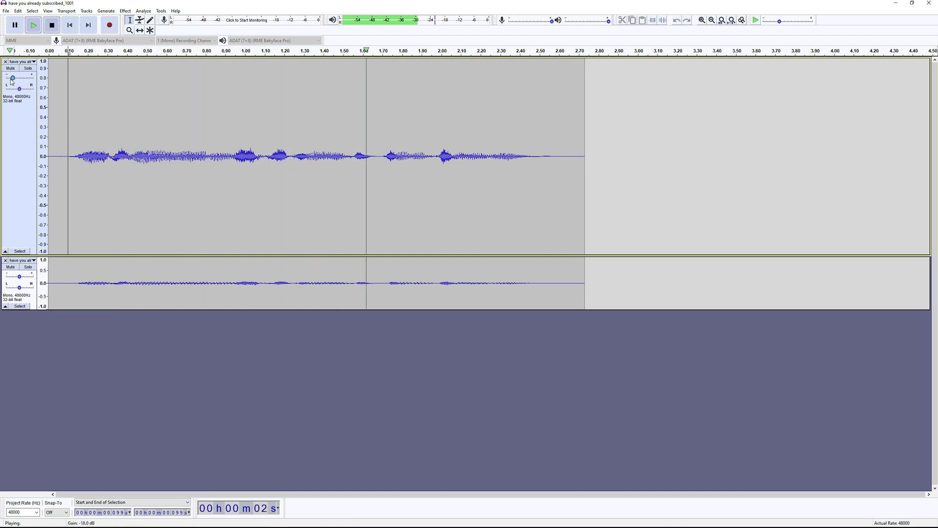
drag(13, 78, 18, 81)
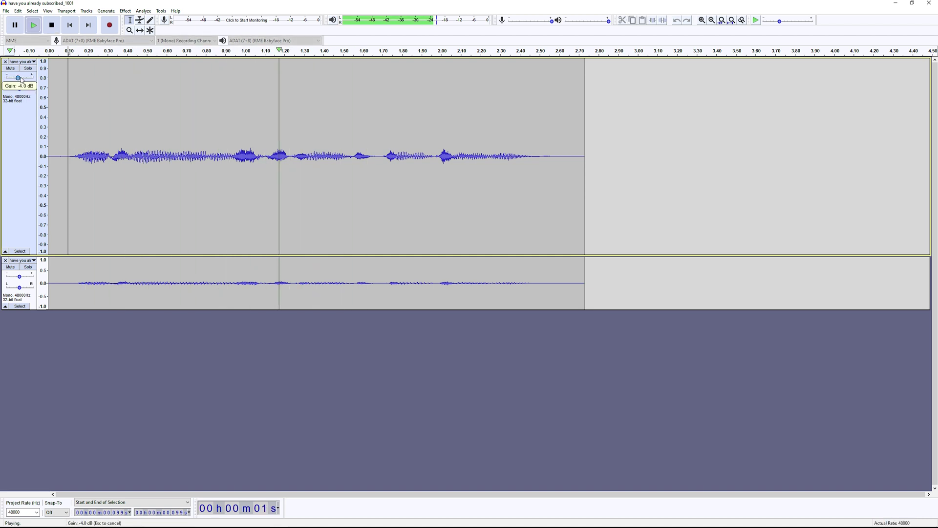
key(space)
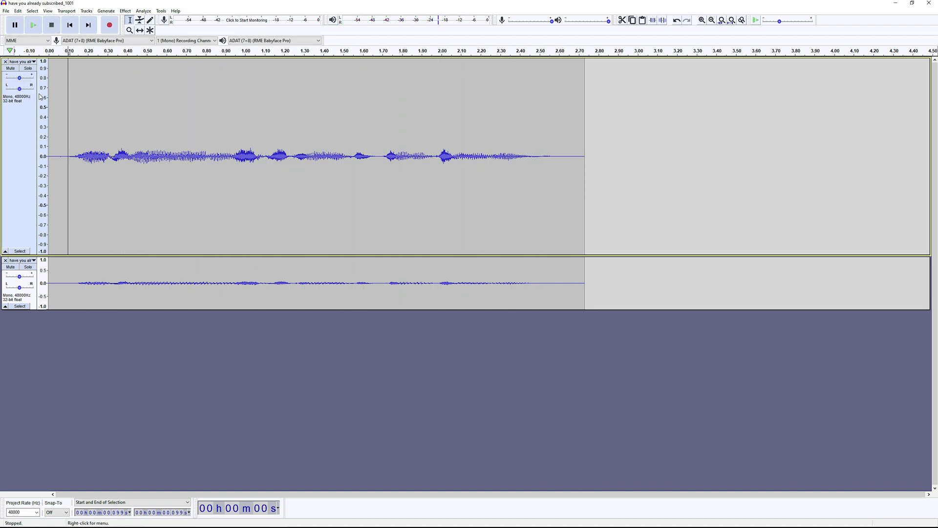
key(ctrl+a)
click(6, 11)
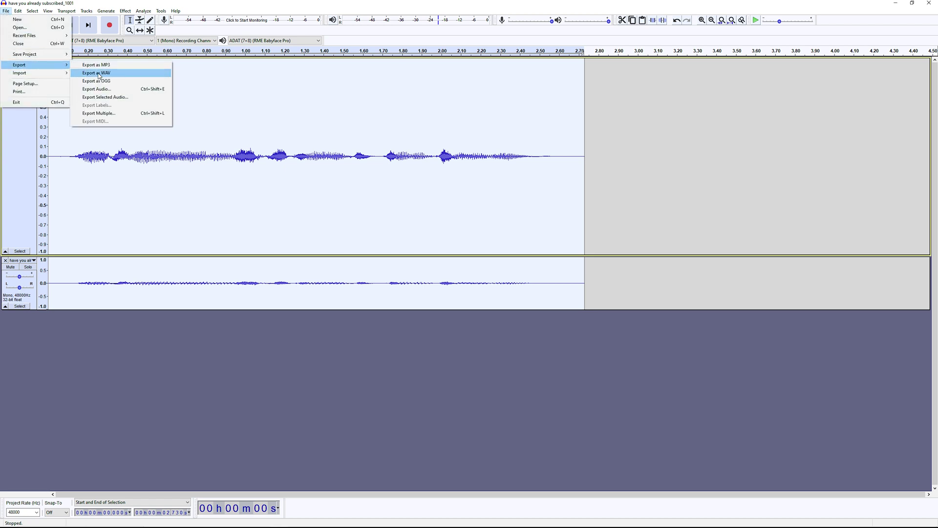
Preview the clips slowed in Change Speed to 0.95, 0.72 and 0.61 speed multipliers
mouse_move(125, 11)
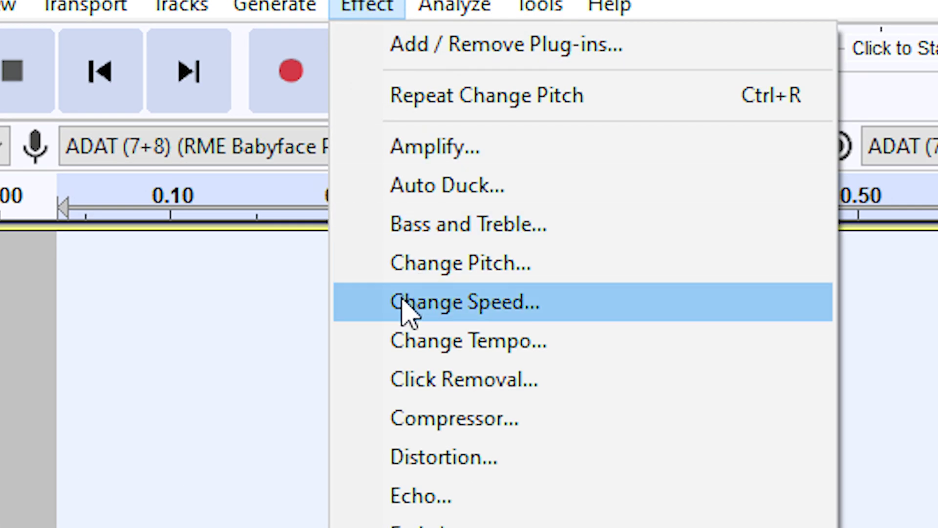
click(404, 302)
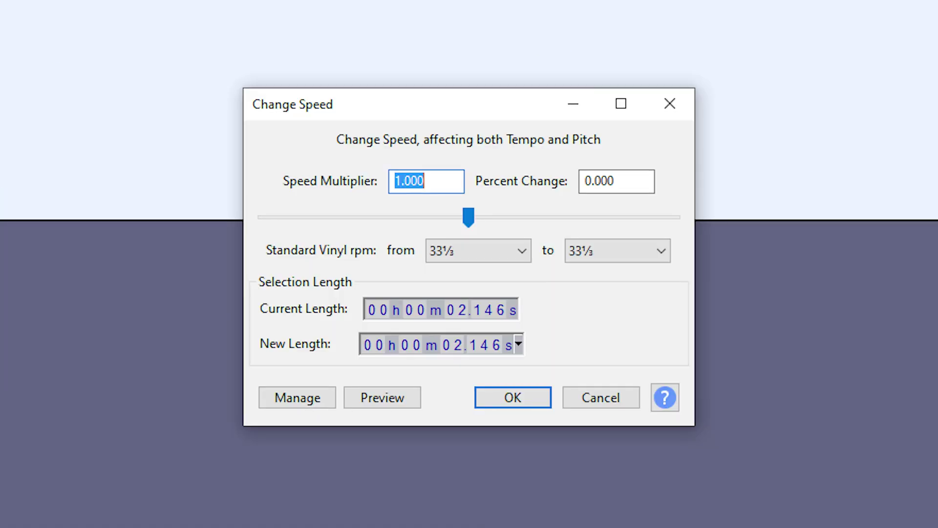
drag(468, 224, 447, 224)
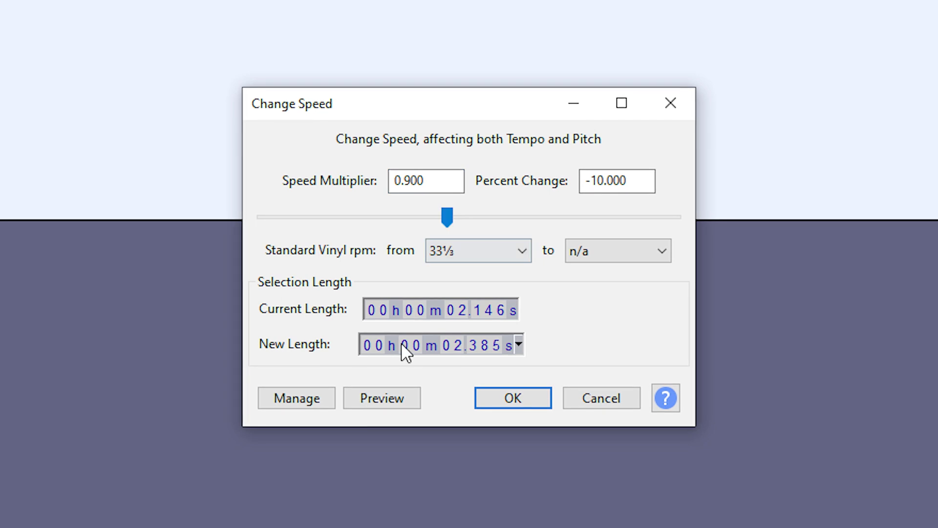
click(387, 407)
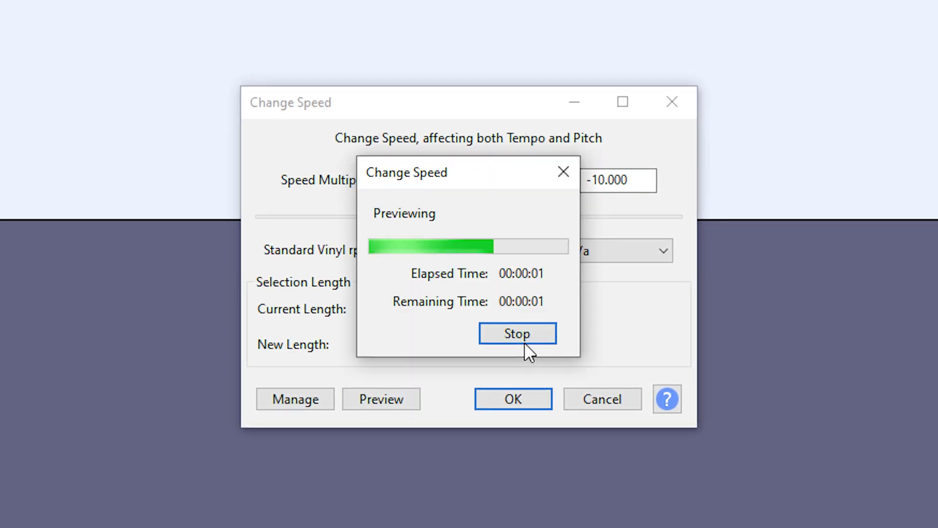
click(431, 222)
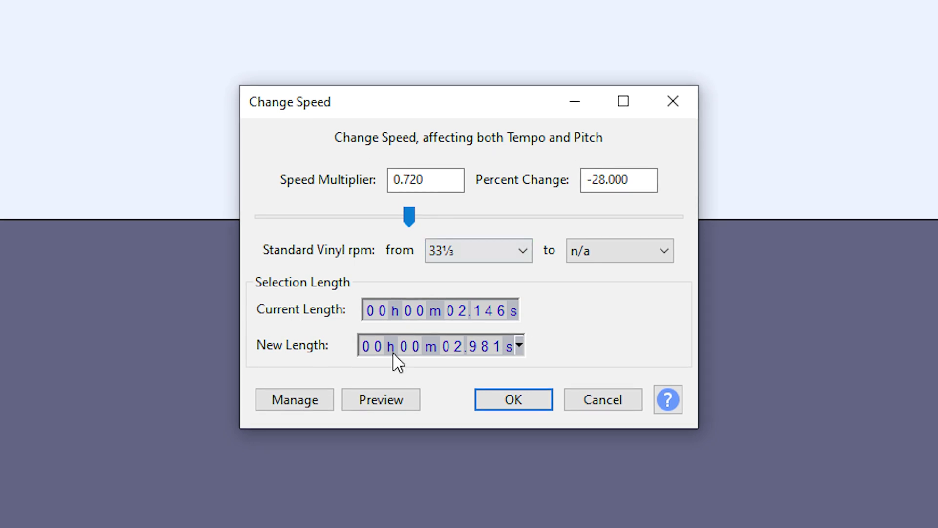
click(381, 408)
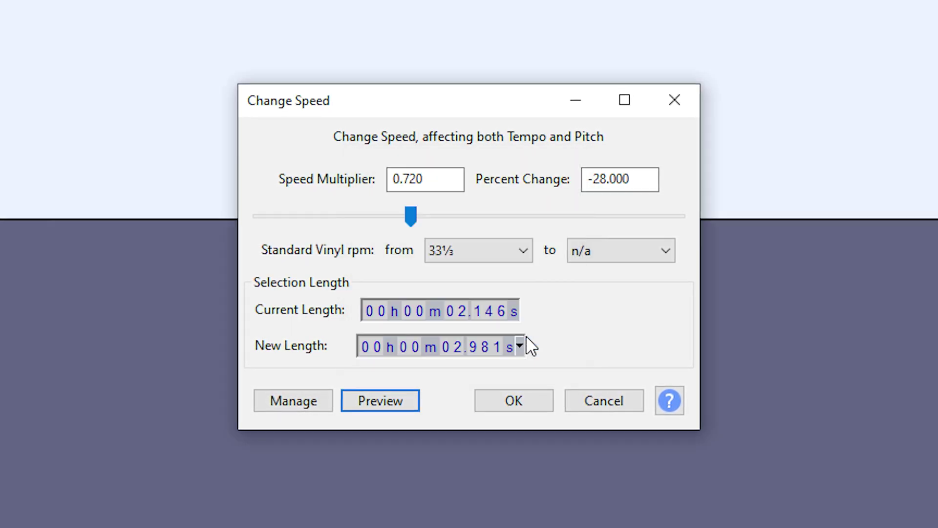
drag(415, 224, 382, 220)
click(386, 405)
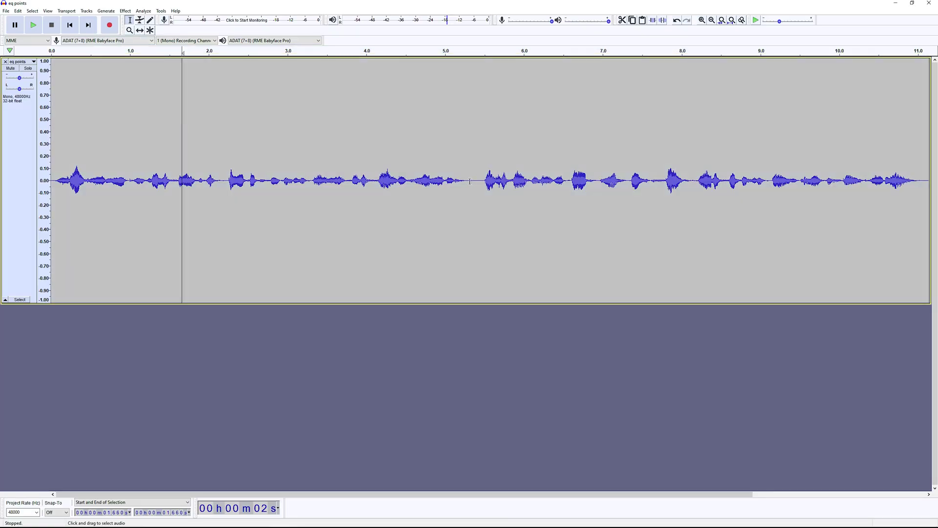
Select 0–5.3 s and shape a Filter Curve EQ boost of about 12 dB near 200 Hz
drag(470, 181, 51, 182)
click(126, 11)
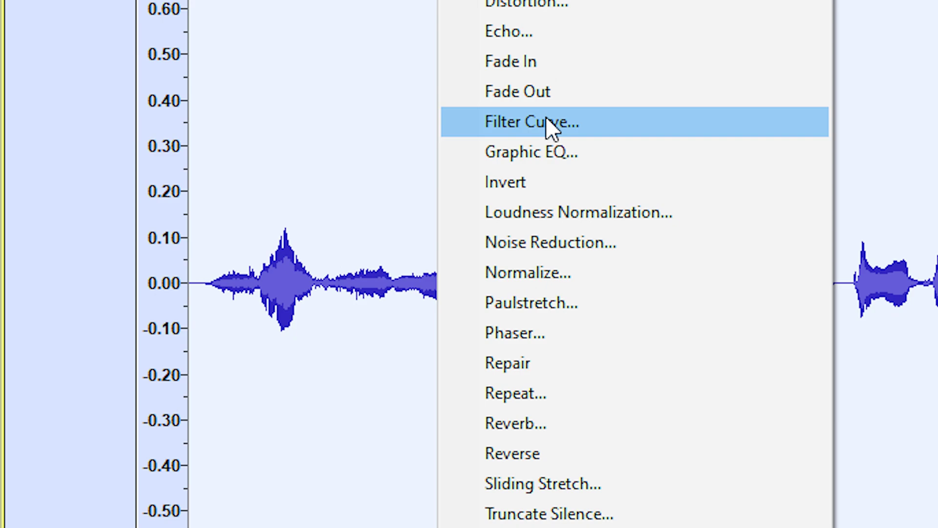
click(553, 128)
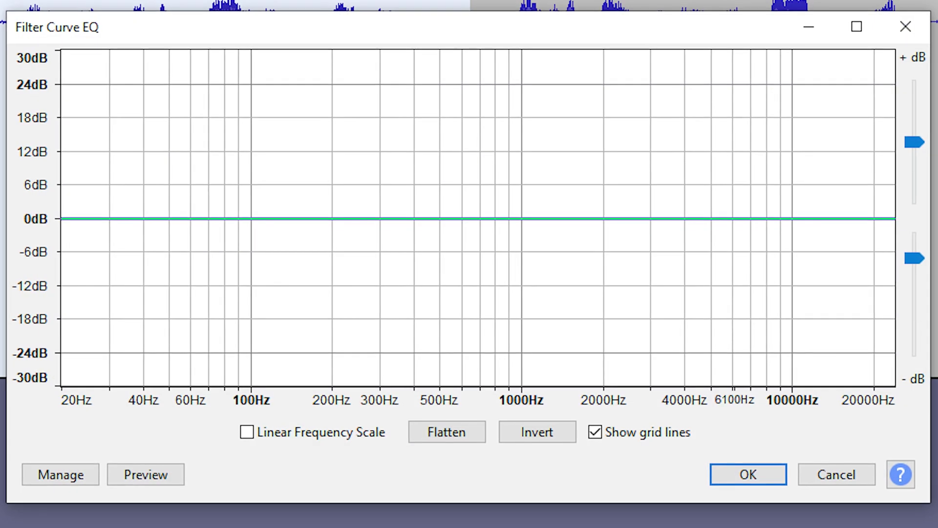
click(243, 217)
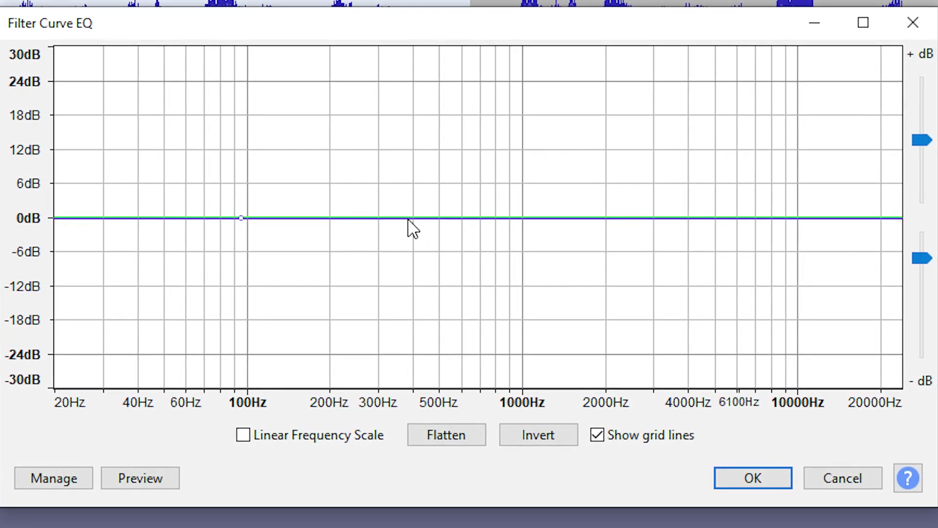
click(411, 218)
drag(318, 224, 318, 144)
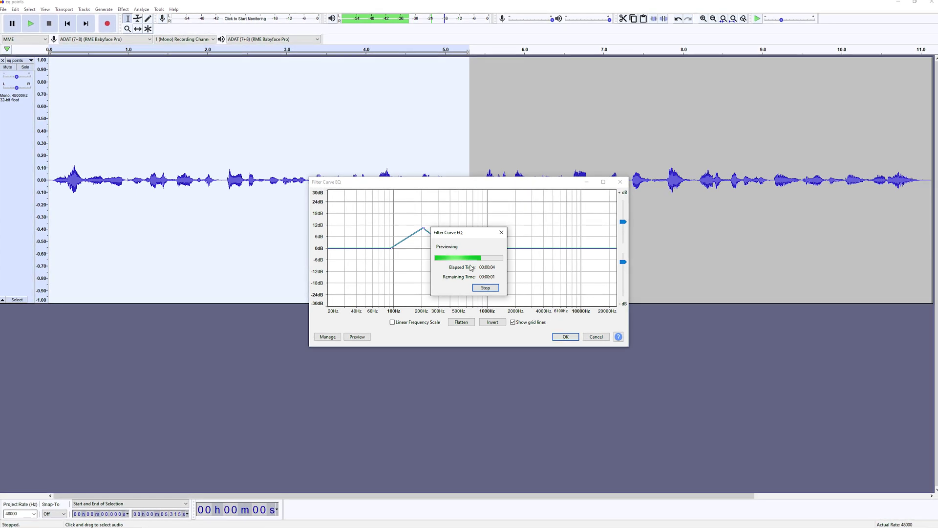
Shift the EQ peak to about 170 Hz, audition it, then preview it on the later half
drag(422, 230, 415, 227)
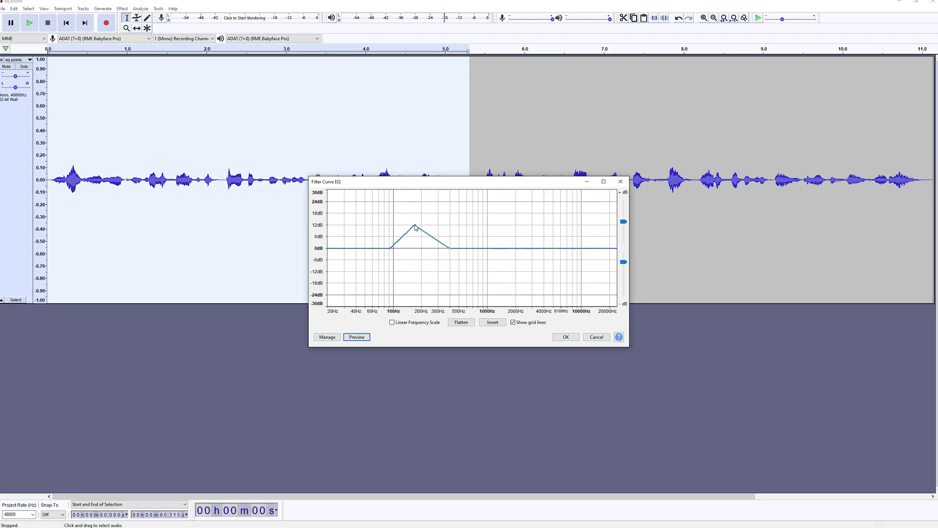
click(367, 336)
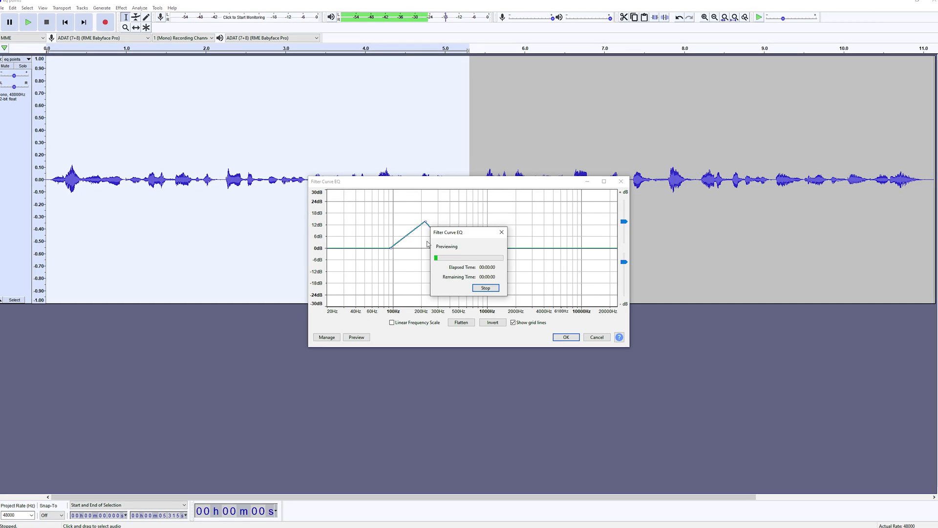
key(Escape)
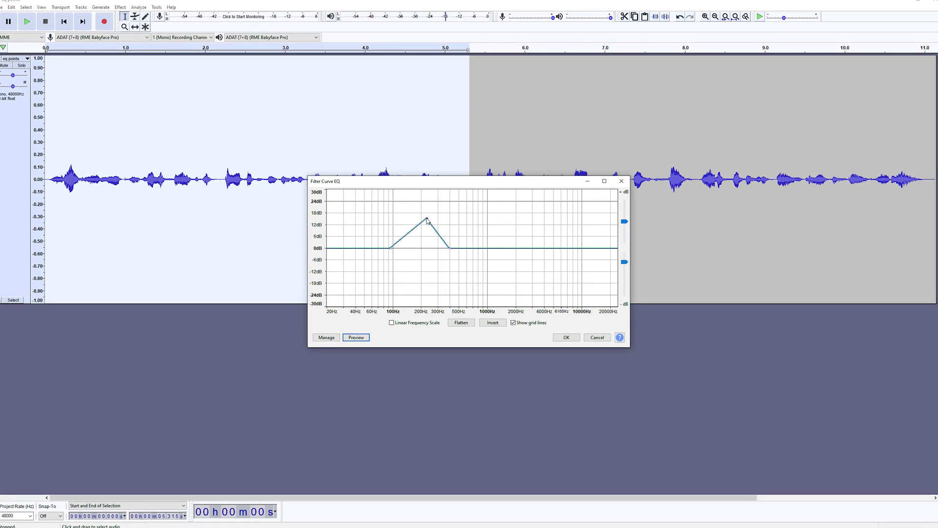
key(space)
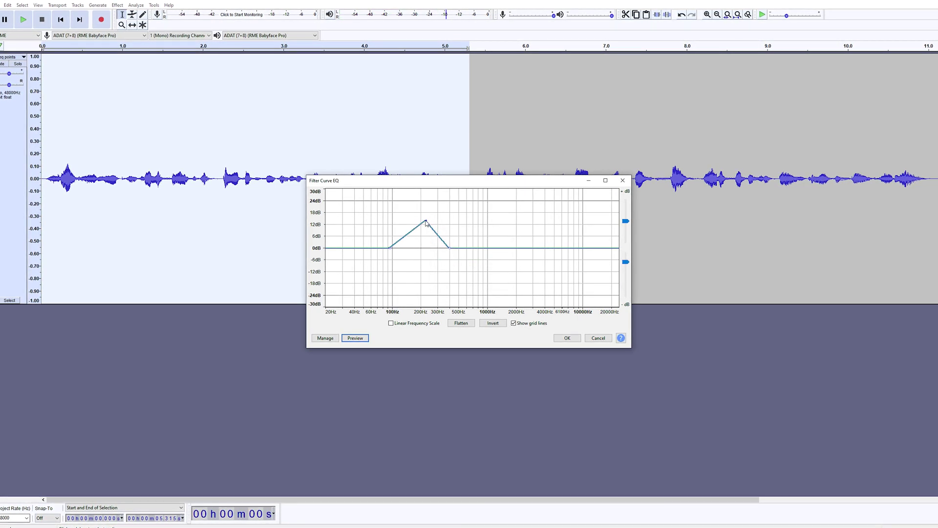
key(space)
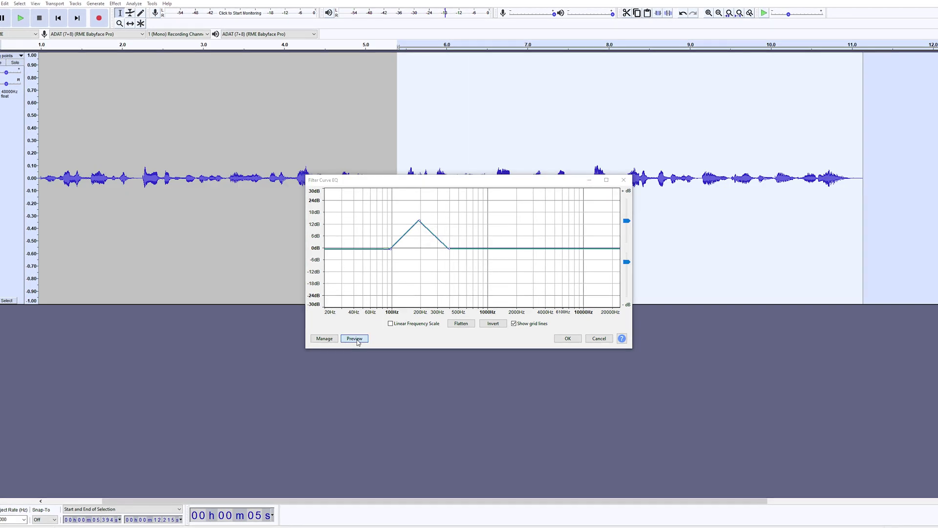
click(356, 339)
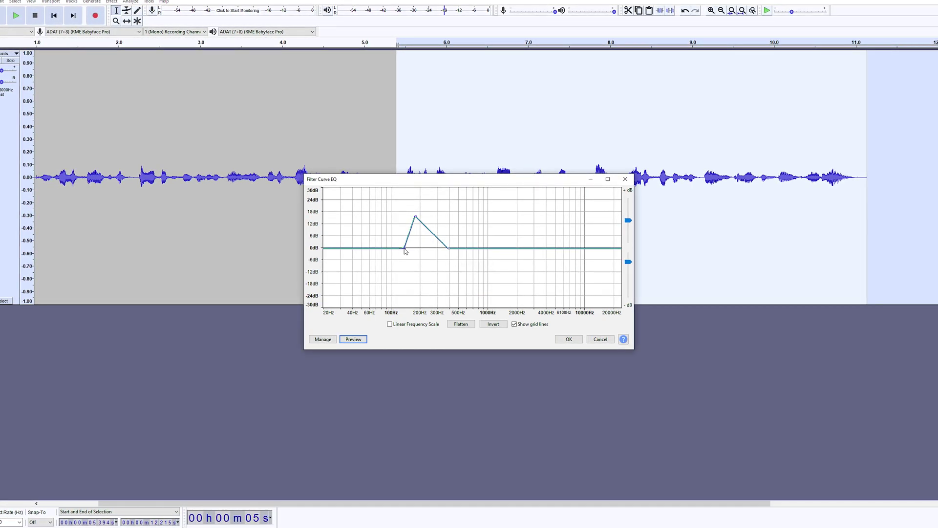
Narrow the EQ into a sharp spike of about 18 dB near 170 Hz and preview it
click(352, 340)
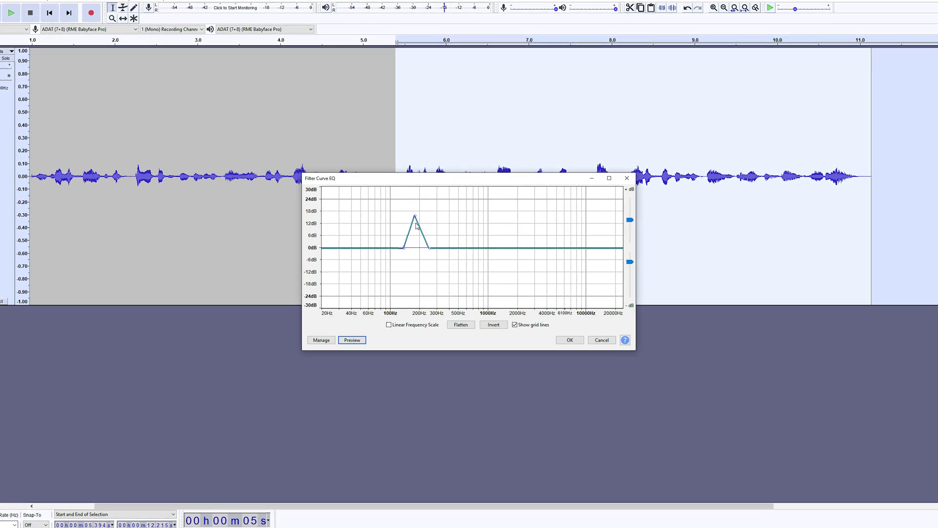
drag(423, 250, 422, 248)
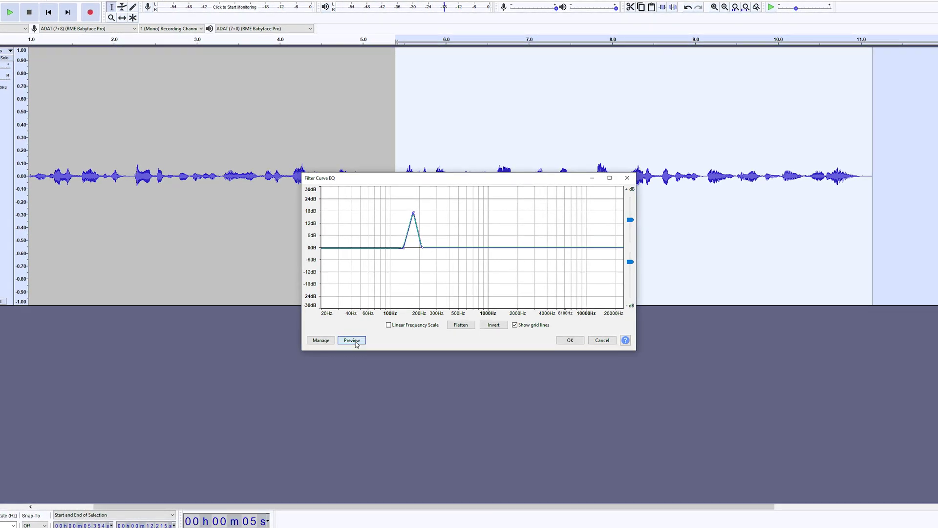
click(352, 341)
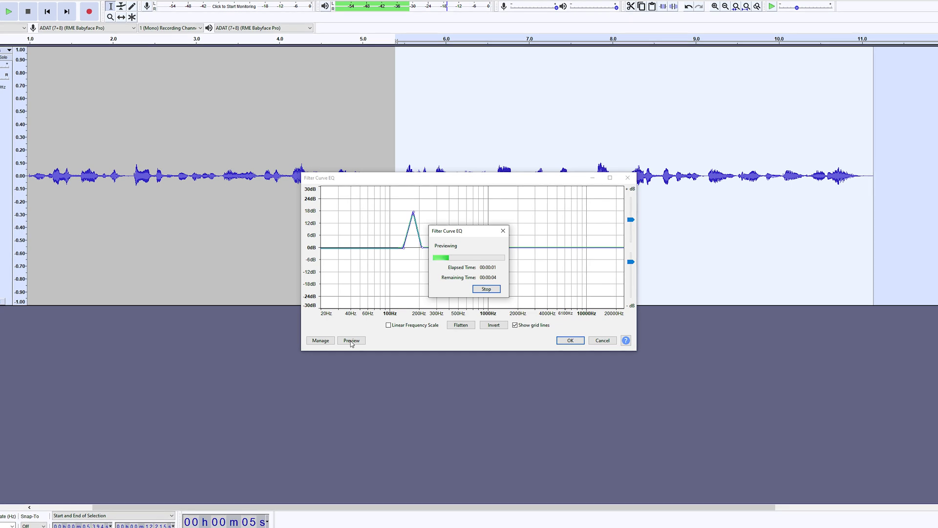